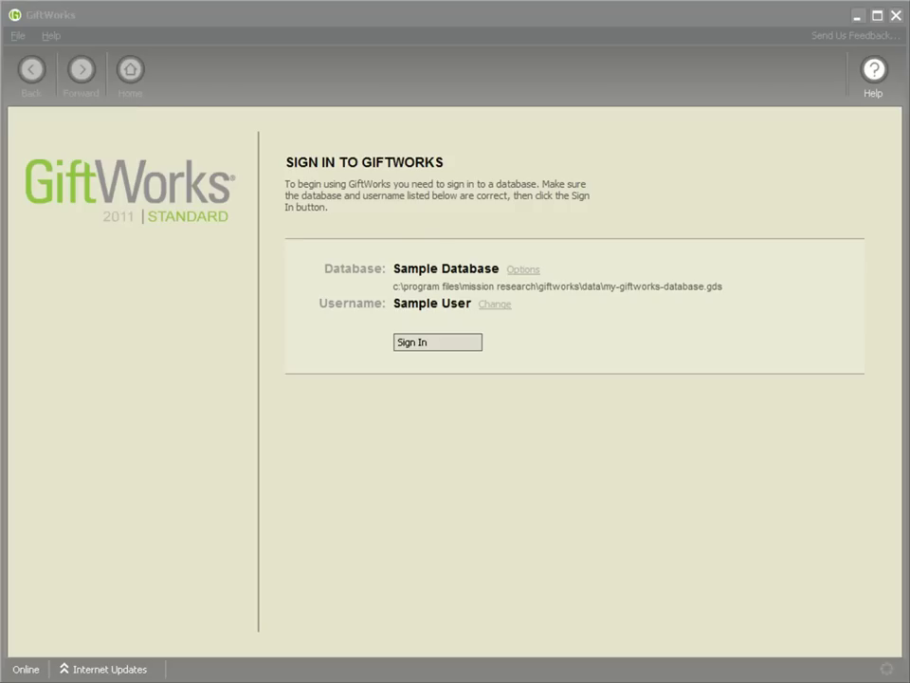
- Sign in to GiftWorks using the Sample Database
{"action": "left_click", "coordinate": [464, 343]}
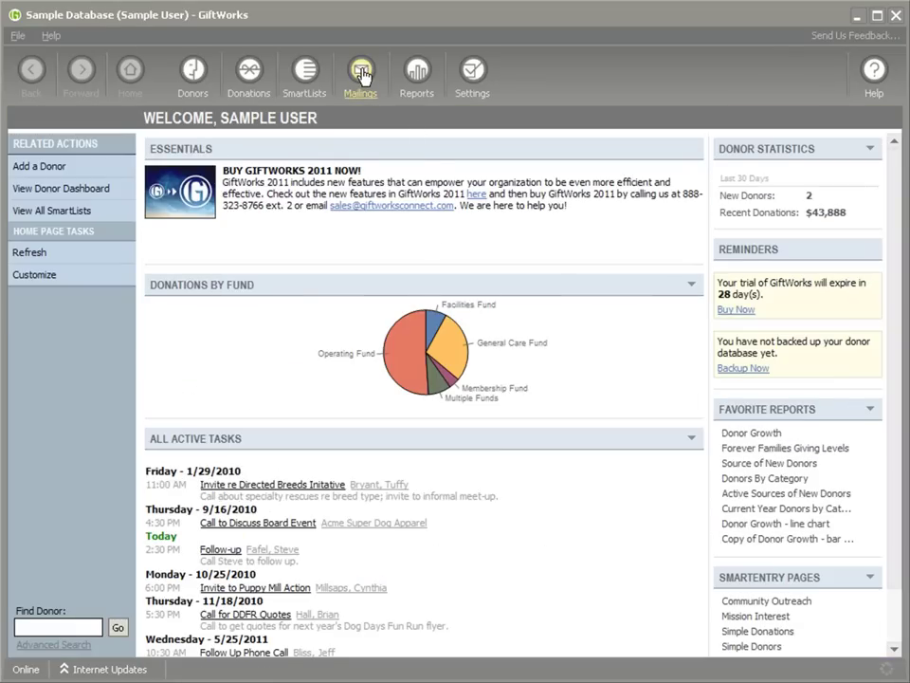
- Go to the Mailings section and open the Manage Letter Library
{"action": "left_click", "coordinate": [361, 76]}
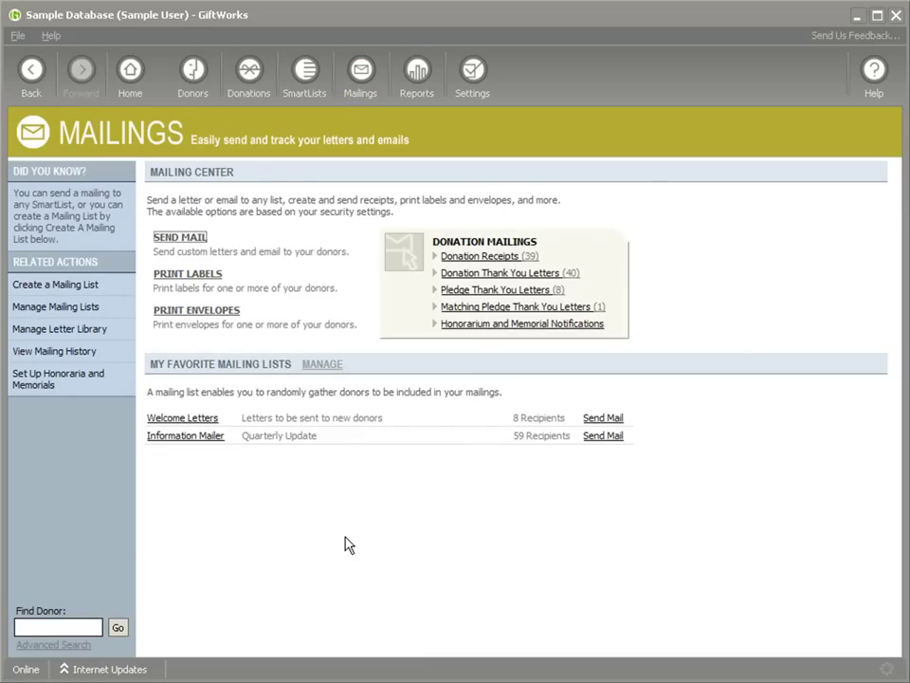
{"action": "left_click", "coordinate": [63, 339]}
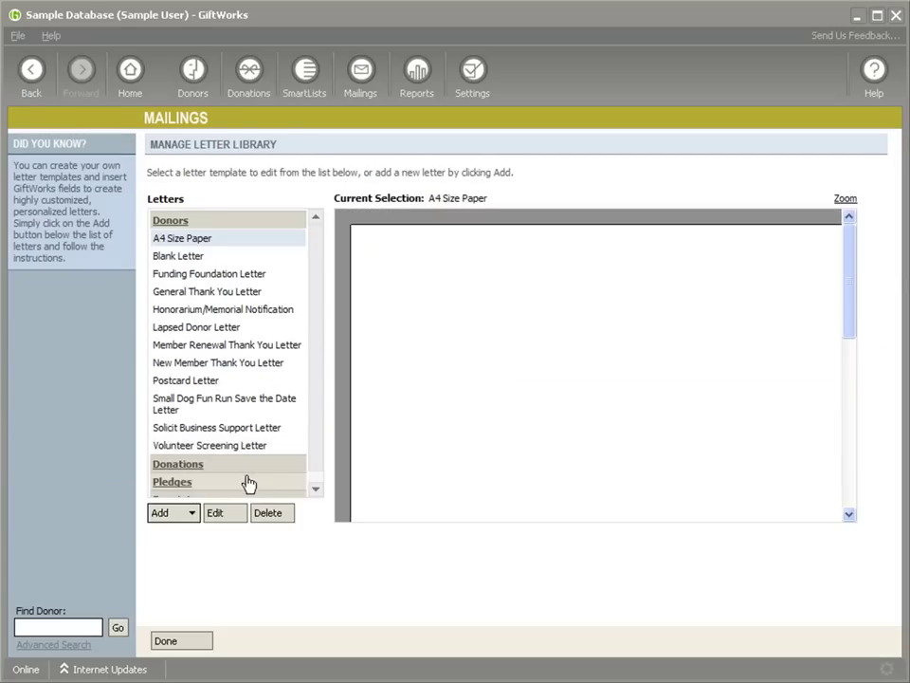
- Create a new donor letter named 'Donor Letter' and zoom the page view to 25%
{"action": "left_click", "coordinate": [192, 514]}
{"action": "left_click", "coordinate": [194, 533]}
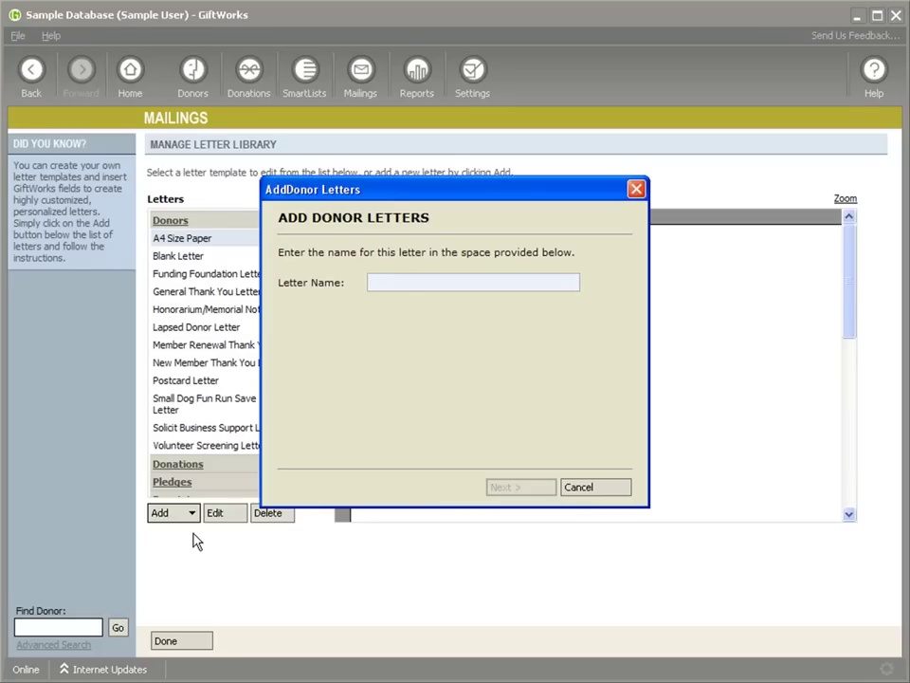
{"action": "type", "text": "Donor Letter"}
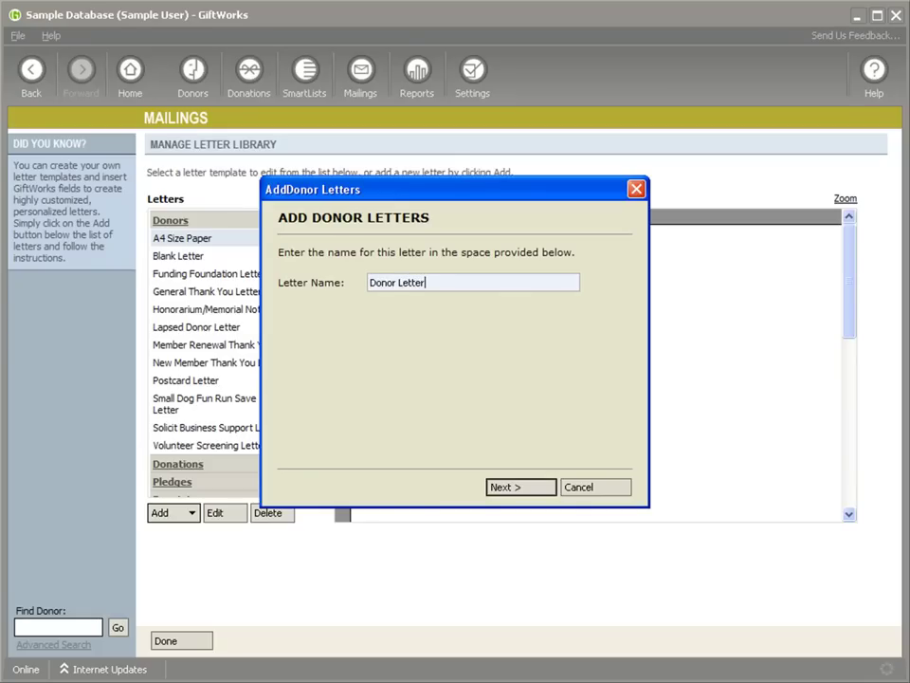
{"action": "left_click", "coordinate": [194, 540]}
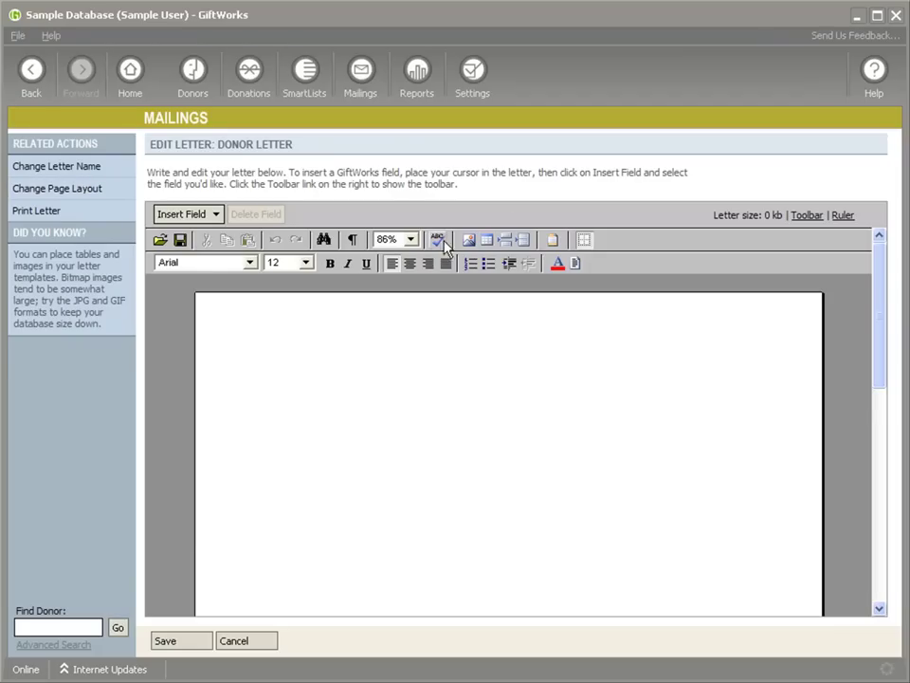
{"action": "left_click", "coordinate": [411, 240]}
{"action": "left_click", "coordinate": [401, 318]}
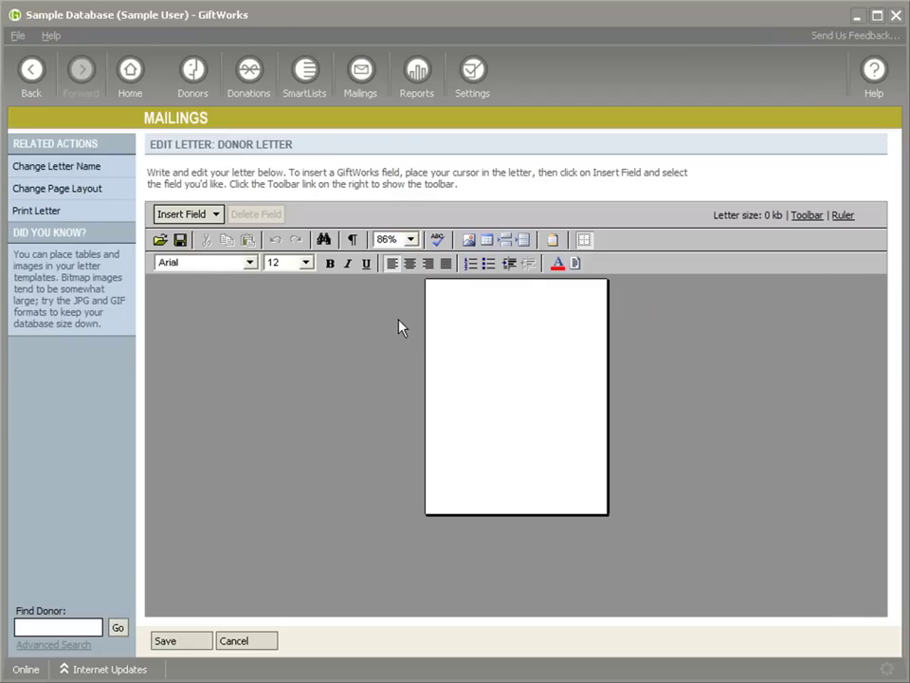
- Apply a Legal (8.5" x 14") landscape page layout to the letter
{"action": "left_click", "coordinate": [74, 191]}
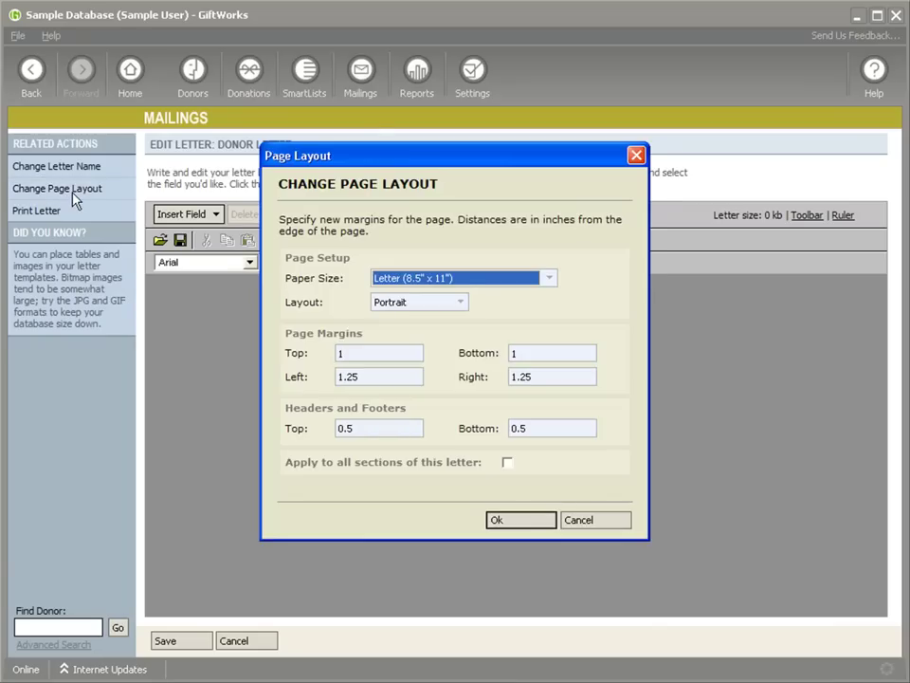
{"action": "left_click", "coordinate": [462, 281]}
{"action": "left_click", "coordinate": [416, 309]}
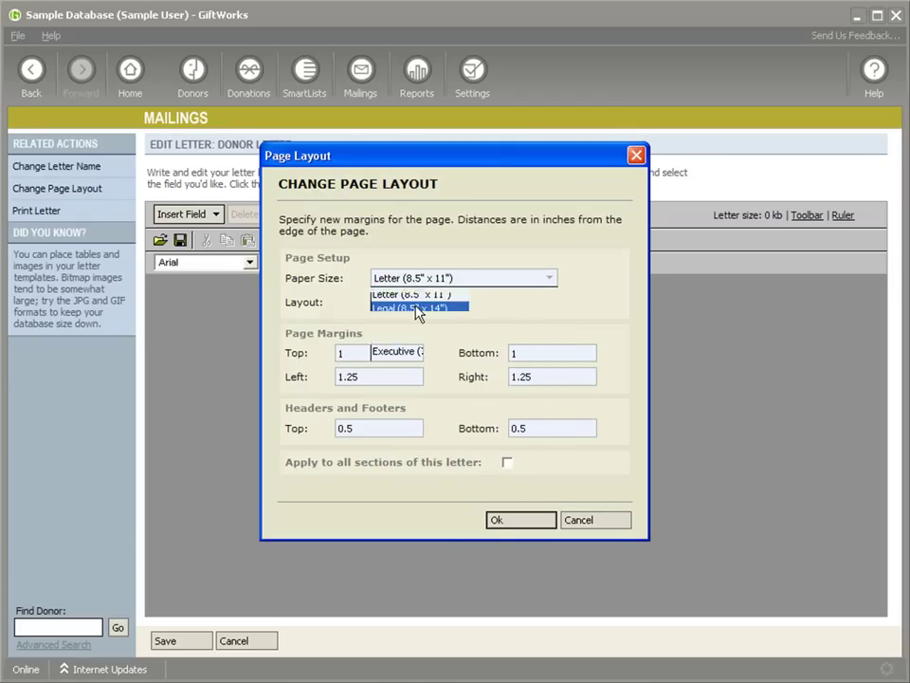
{"action": "left_click", "coordinate": [417, 306]}
{"action": "left_click", "coordinate": [416, 331]}
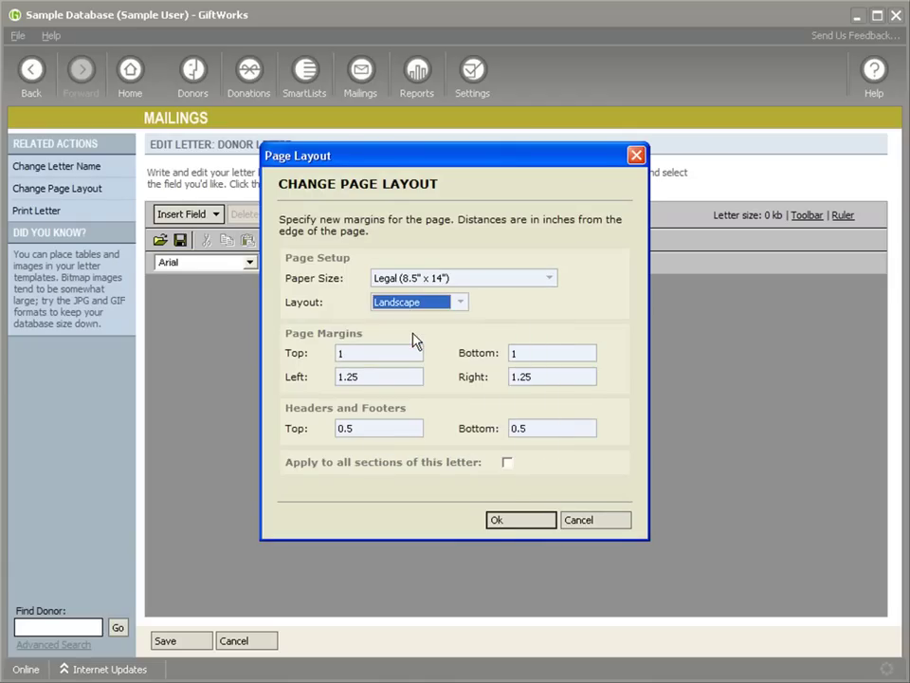
{"action": "left_click", "coordinate": [522, 523]}
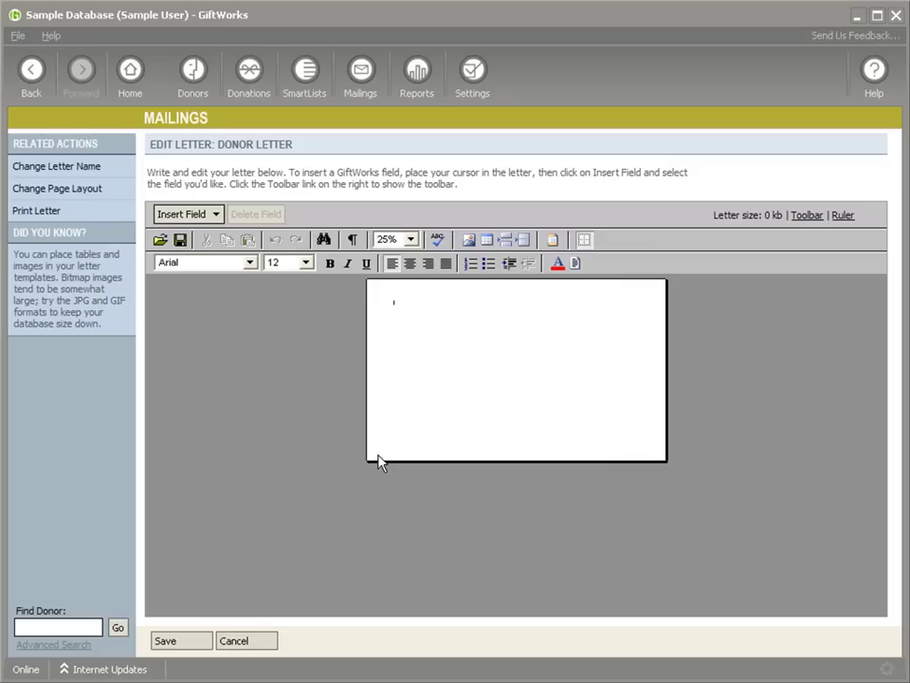
- Change the layout to Statement (5.5" x 8.5") portrait and reopen the page layout settings
{"action": "left_click", "coordinate": [61, 188]}
{"action": "left_click", "coordinate": [454, 304]}
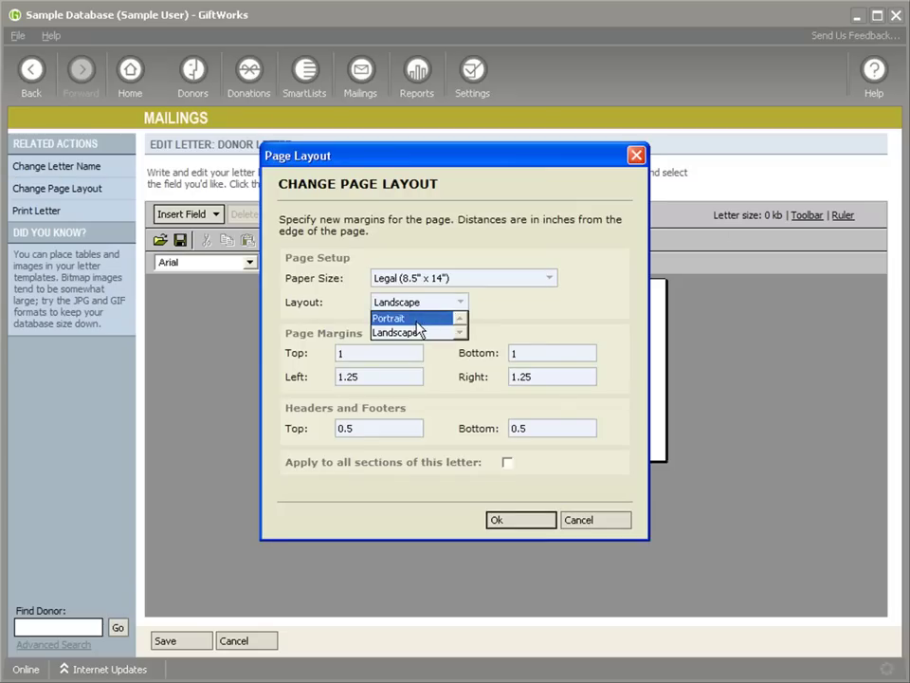
{"action": "left_click", "coordinate": [393, 318]}
{"action": "left_click", "coordinate": [426, 279]}
{"action": "left_click", "coordinate": [420, 323]}
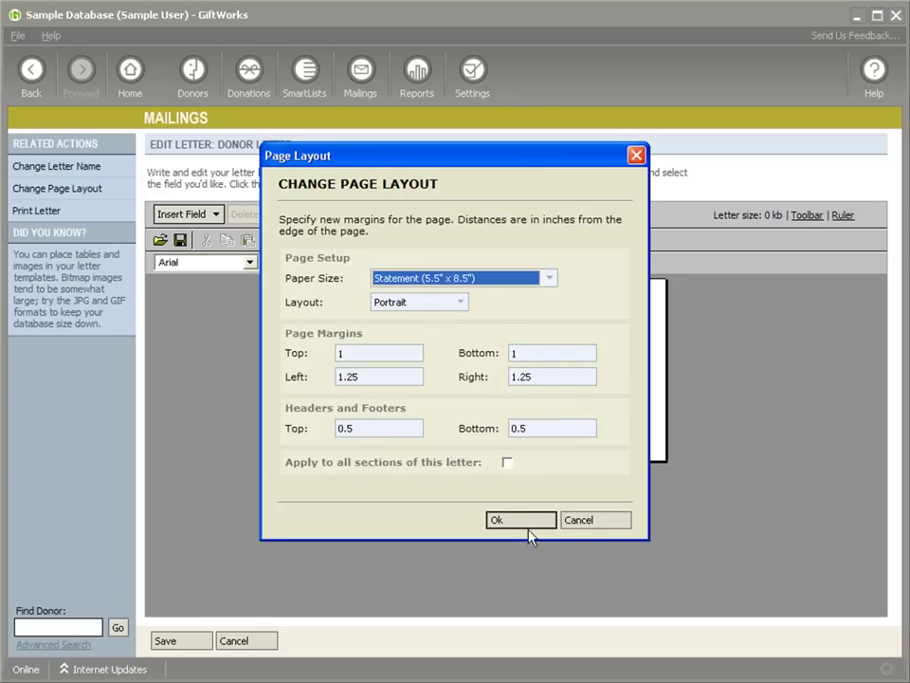
{"action": "left_click", "coordinate": [519, 527]}
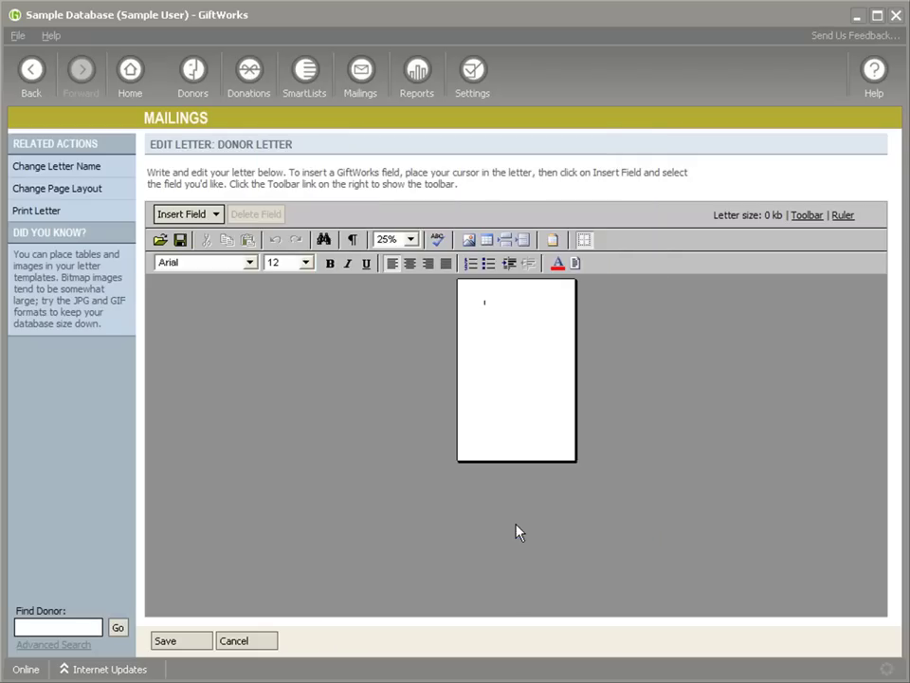
{"action": "left_click", "coordinate": [42, 189]}
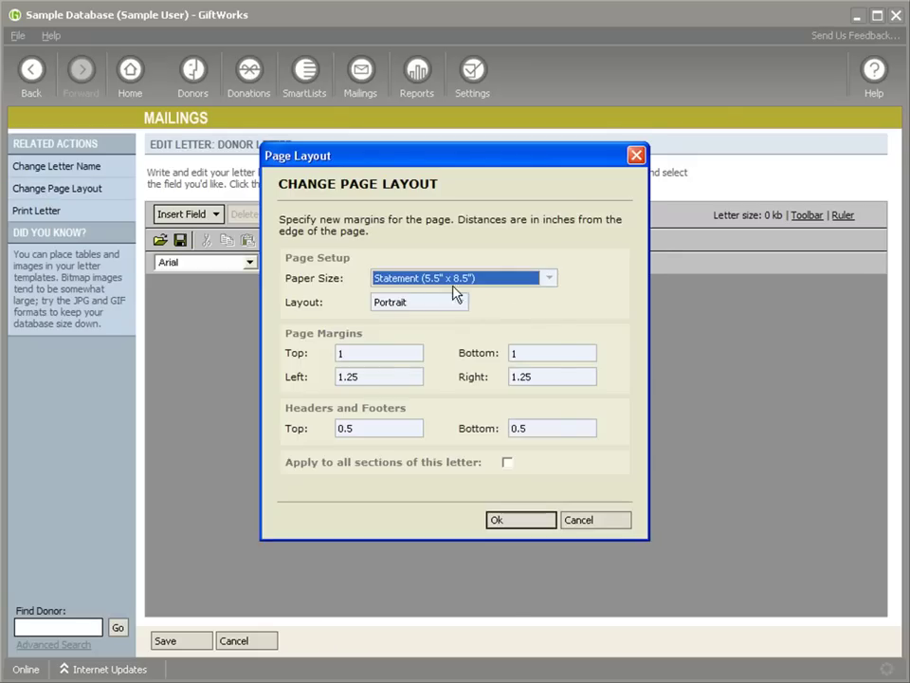
- Set the letter's paper size to A4 (210 x 297 mm) and apply it
{"action": "left_click", "coordinate": [446, 280]}
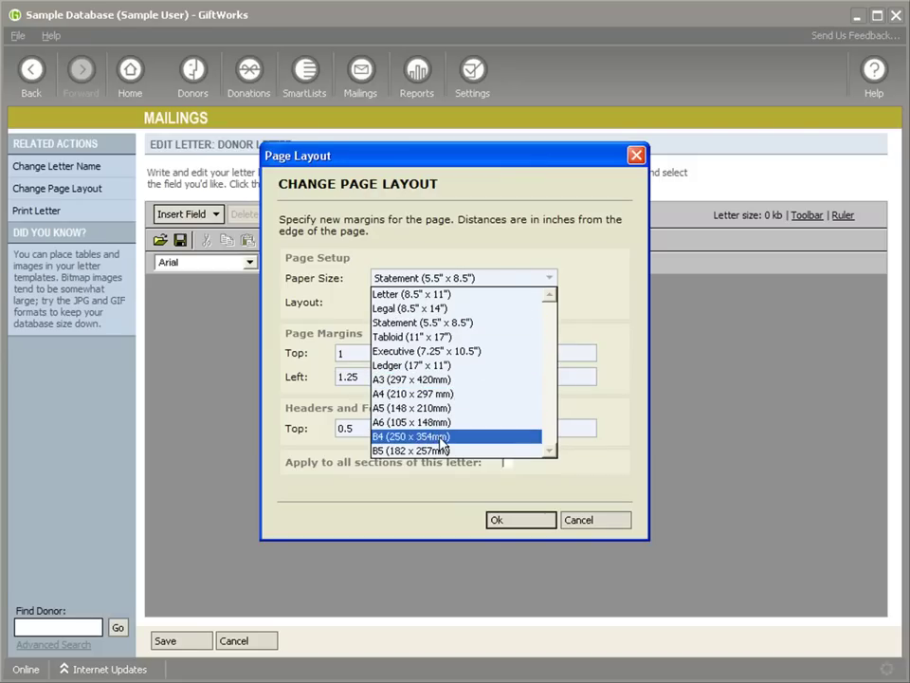
{"action": "left_click", "coordinate": [548, 280]}
{"action": "left_click", "coordinate": [537, 281]}
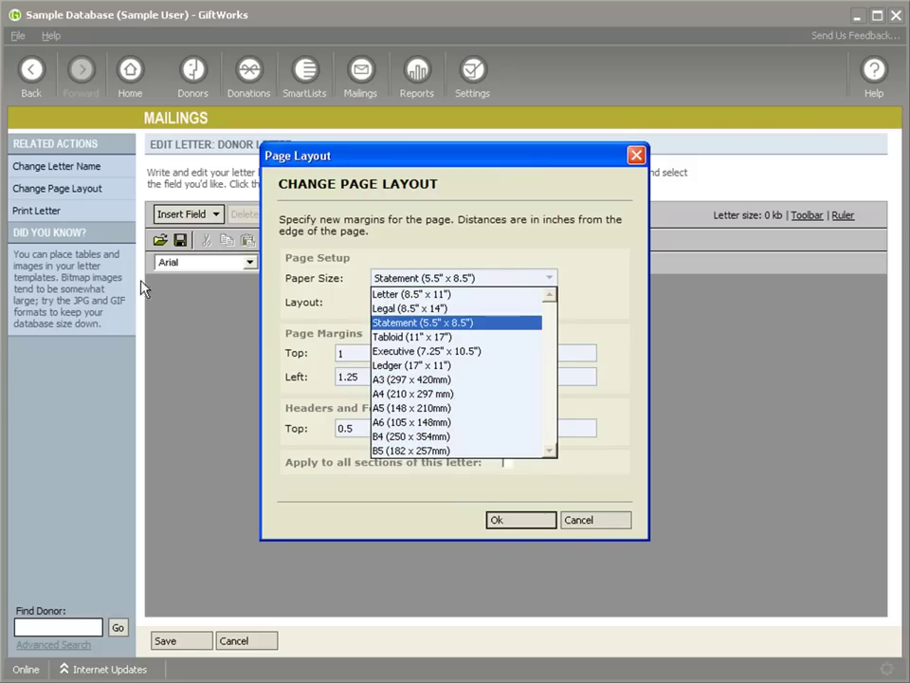
{"action": "left_click", "coordinate": [427, 394]}
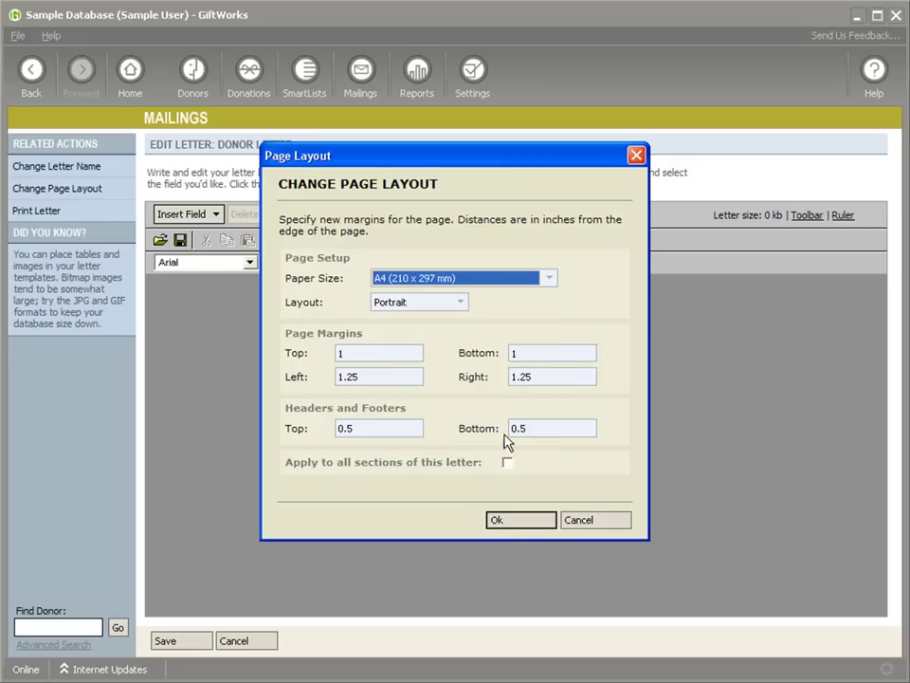
{"action": "left_click", "coordinate": [512, 523]}
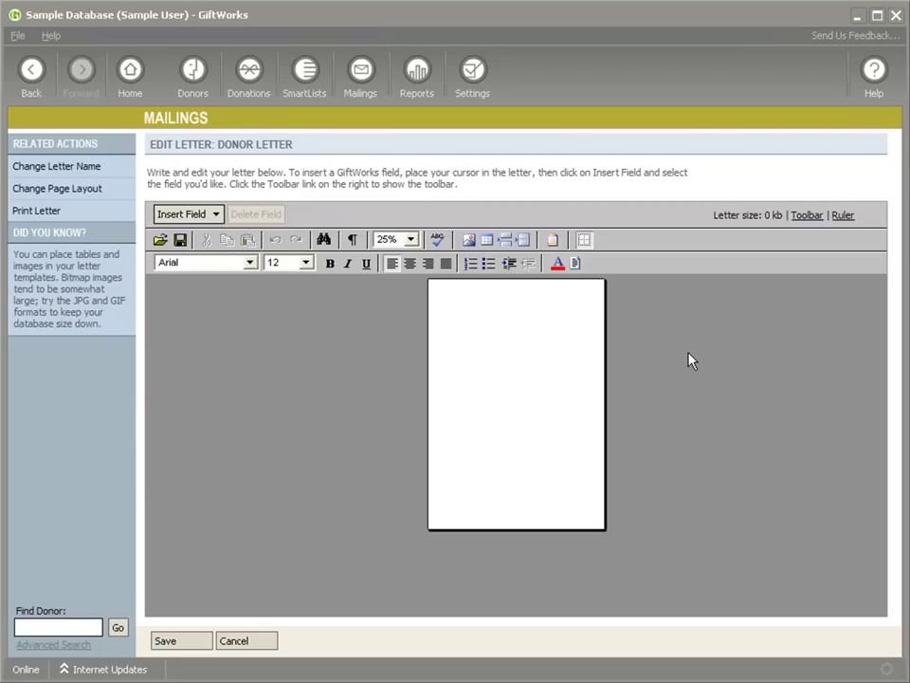
- Discard the letter edits, go back to the Mailing Center, and start printing envelopes
{"action": "left_click", "coordinate": [272, 634]}
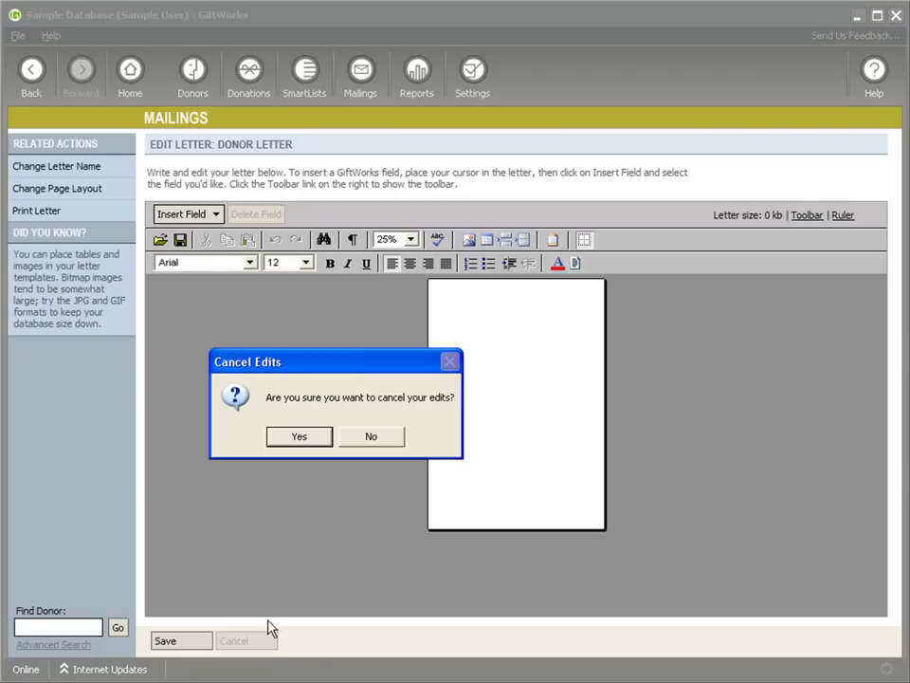
{"action": "key", "text": "Return"}
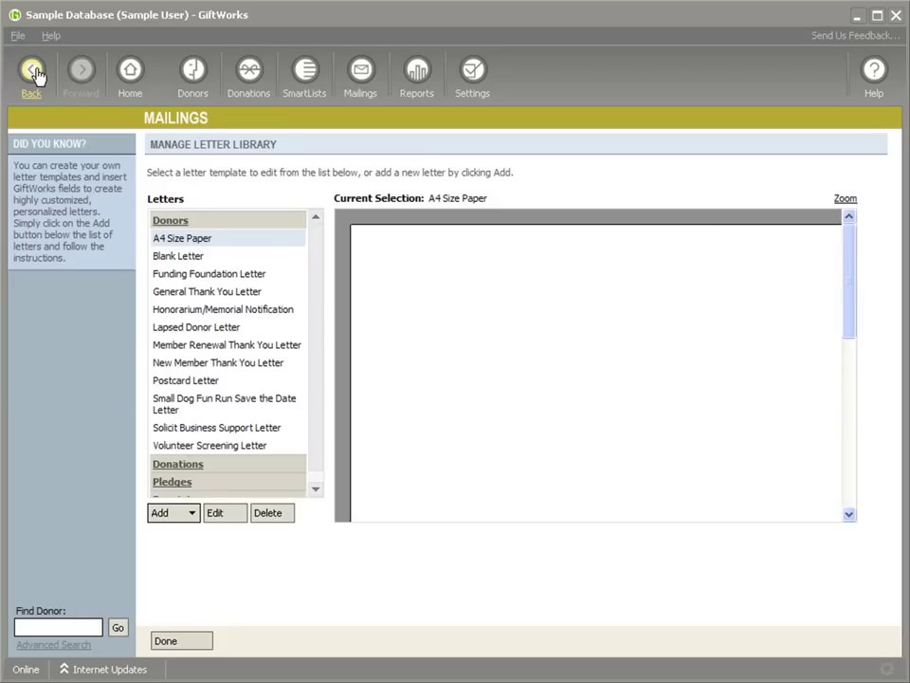
{"action": "left_click", "coordinate": [35, 75]}
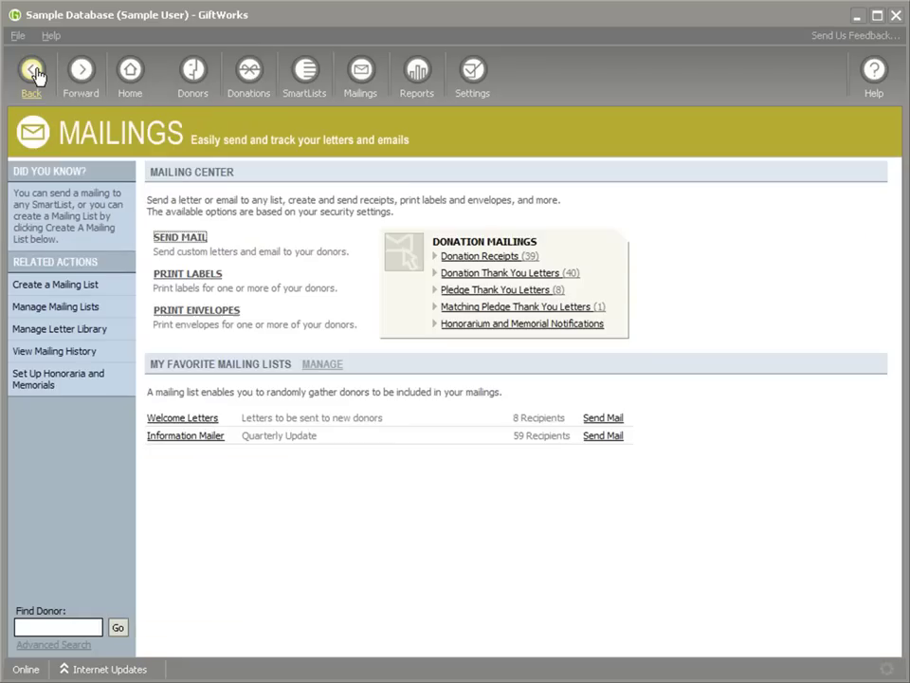
{"action": "left_click", "coordinate": [237, 313]}
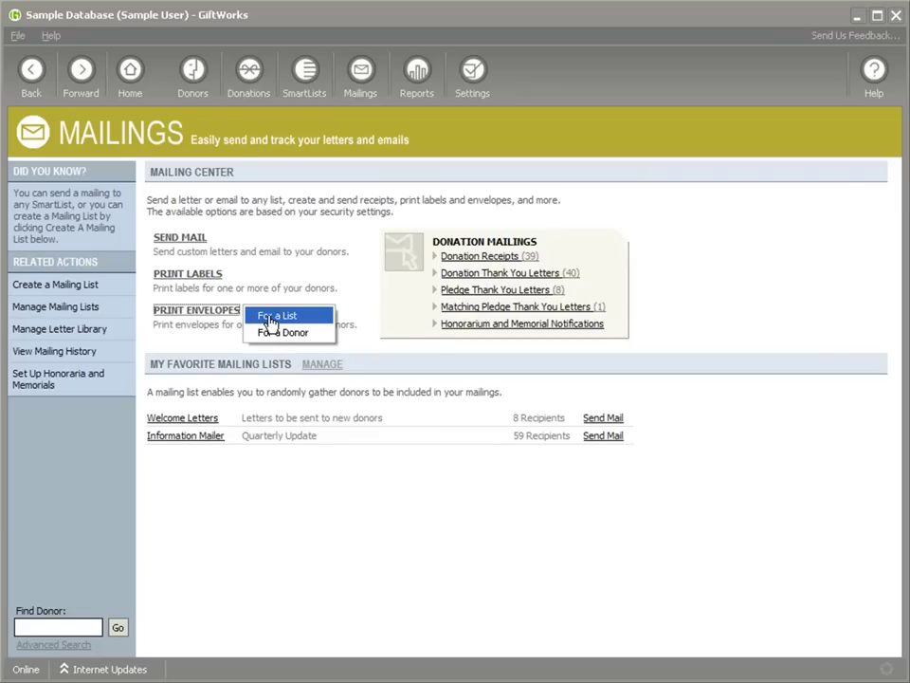
- Print envelopes for a list, choosing the Welcome Letters mailing list
{"action": "left_click", "coordinate": [271, 323]}
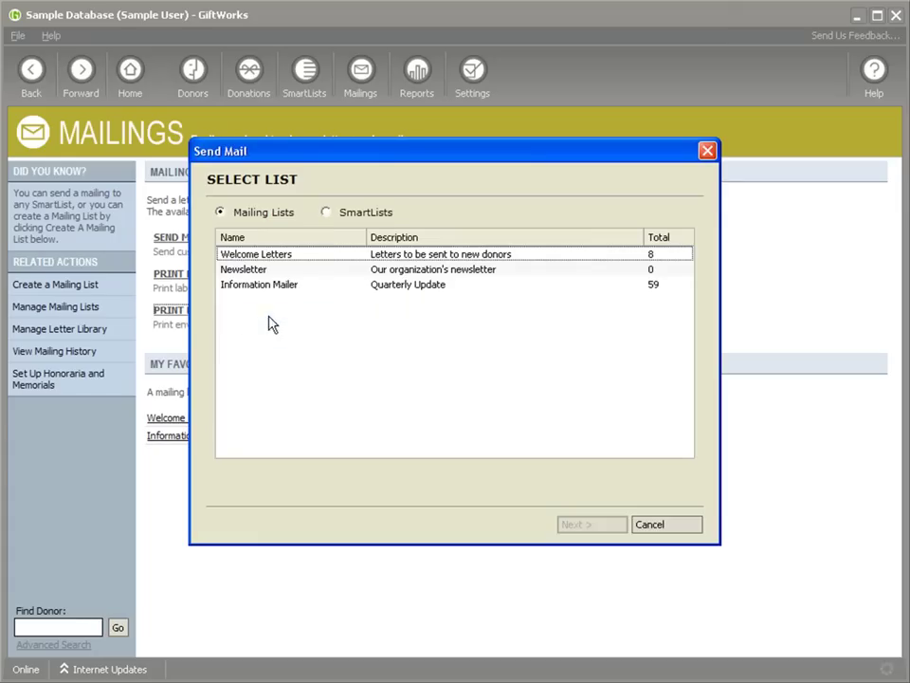
{"action": "double_click", "coordinate": [308, 256]}
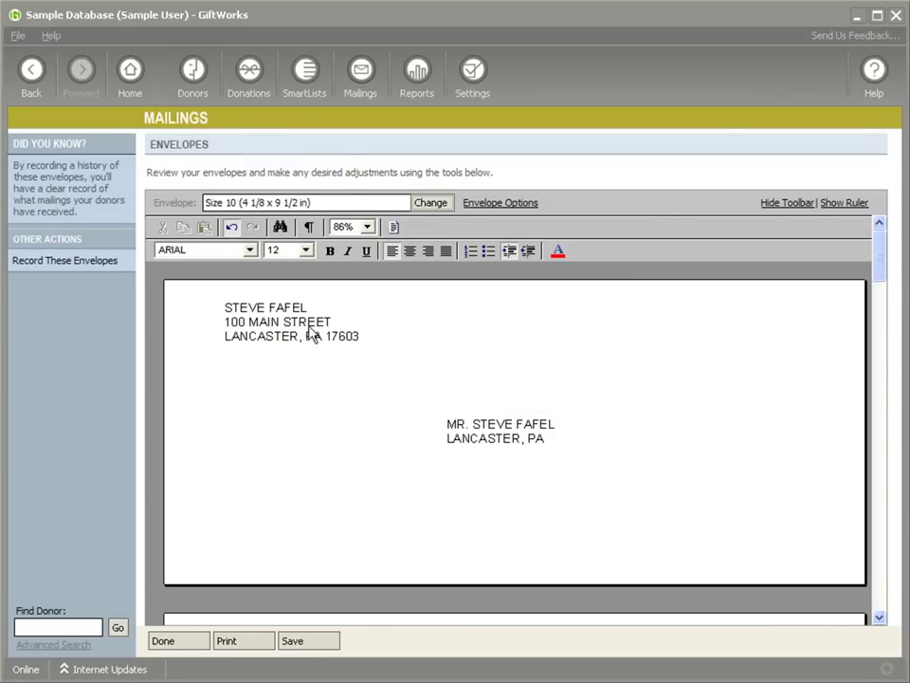
{"action": "left_click", "coordinate": [503, 203]}
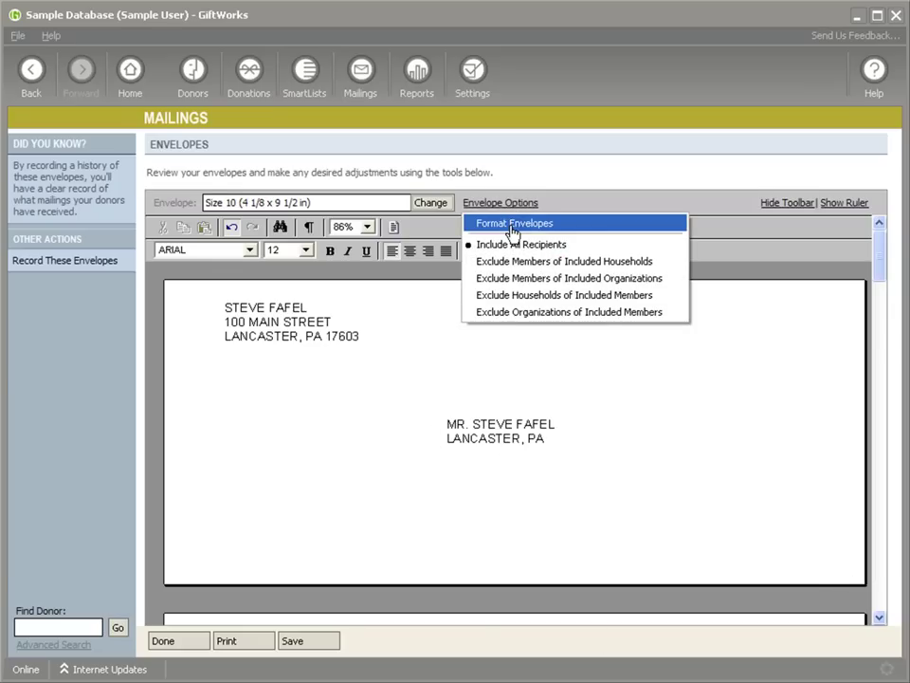
{"action": "left_click", "coordinate": [512, 227]}
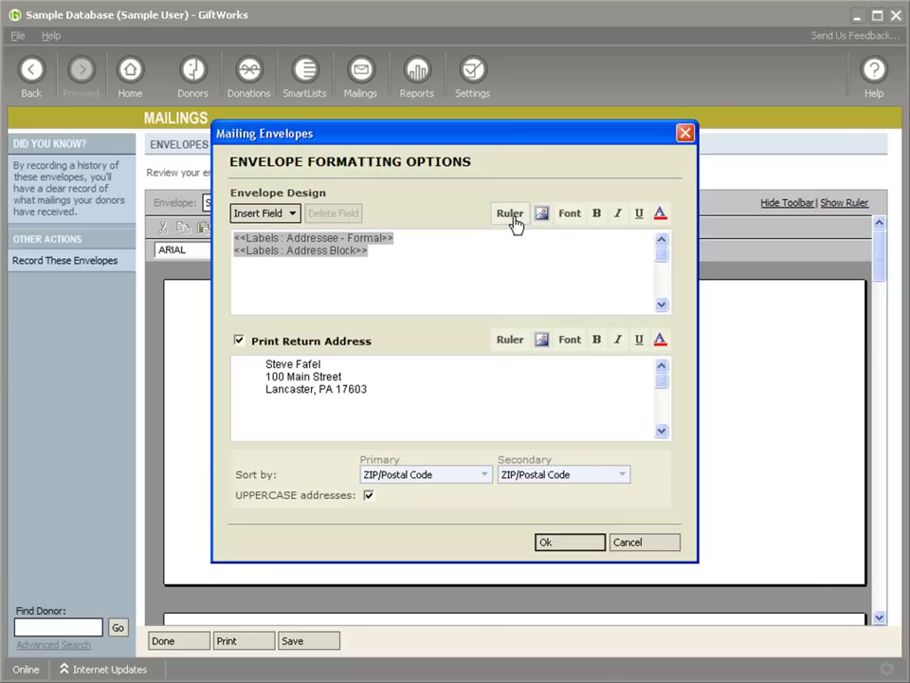
{"action": "left_click", "coordinate": [514, 223]}
{"action": "left_click", "coordinate": [509, 345]}
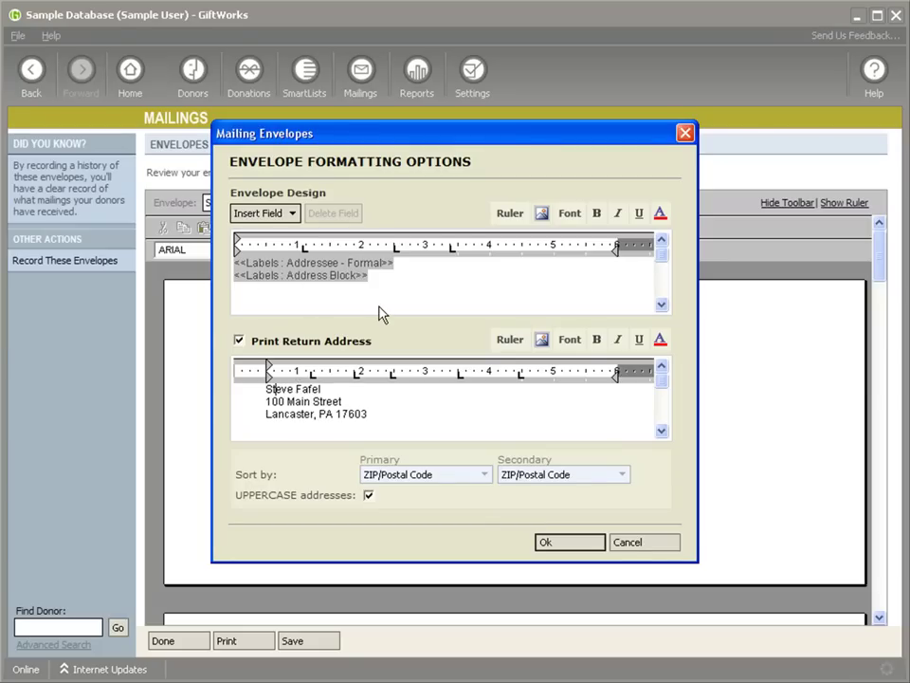
{"action": "left_click", "coordinate": [510, 340]}
{"action": "left_click", "coordinate": [510, 215]}
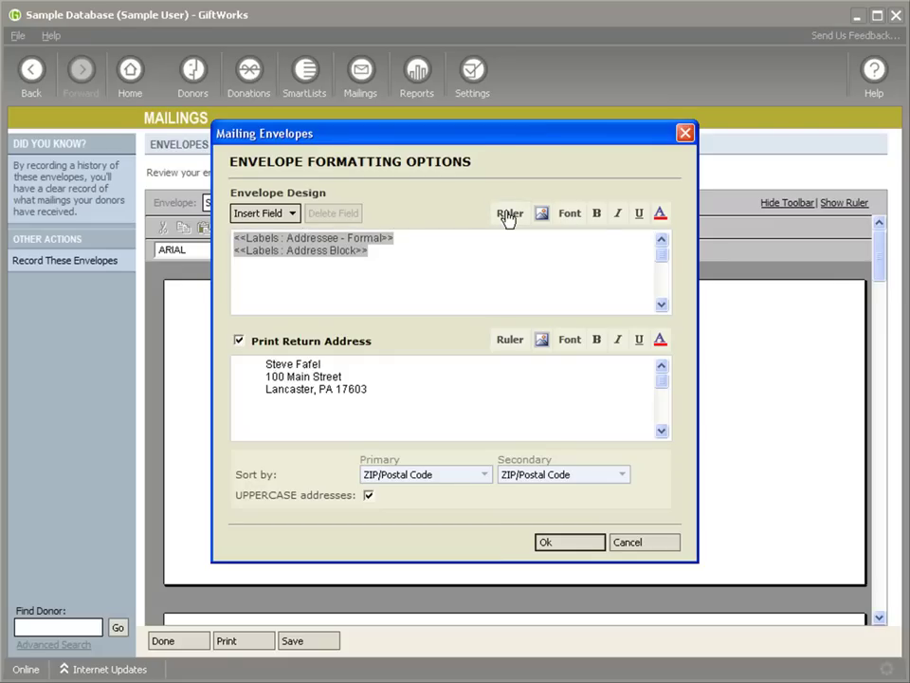
{"action": "left_click", "coordinate": [509, 214]}
{"action": "left_click", "coordinate": [510, 340]}
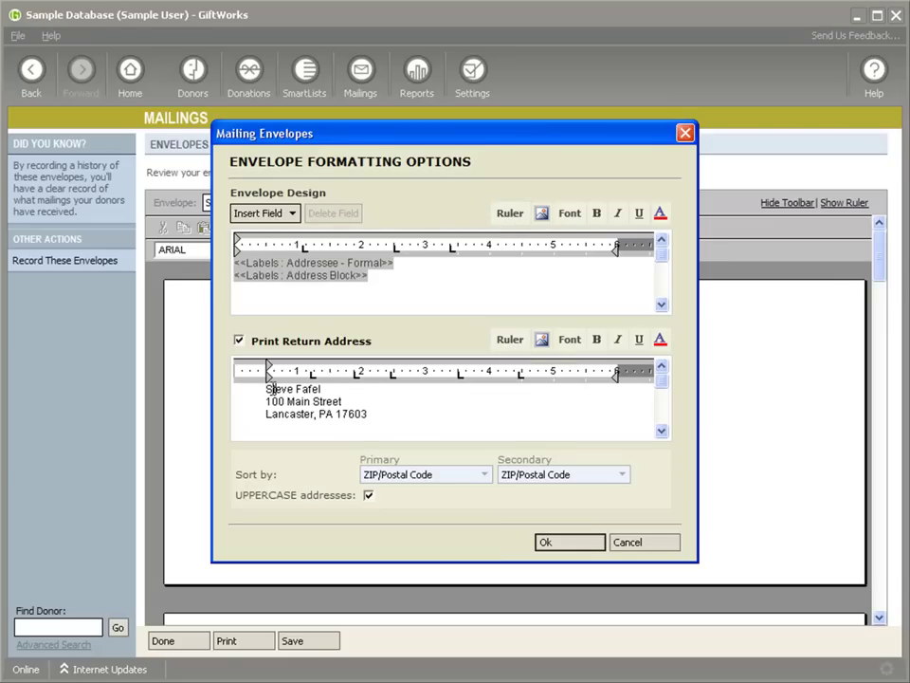
- Raise the envelope's Return Address Top offset from 0.283 to 0.533 inches
{"action": "left_click", "coordinate": [634, 543]}
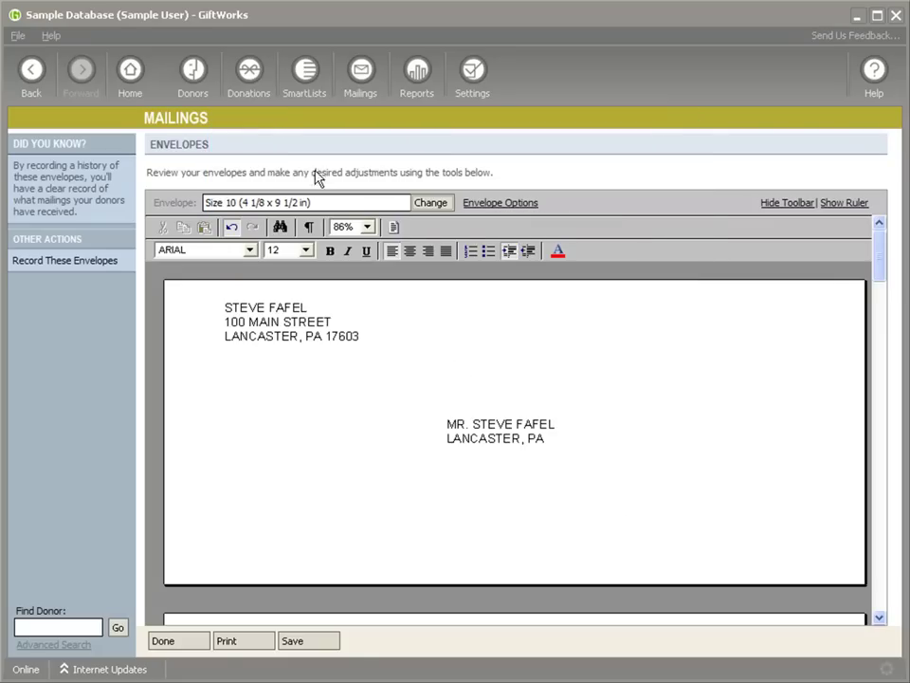
{"action": "left_click", "coordinate": [431, 203]}
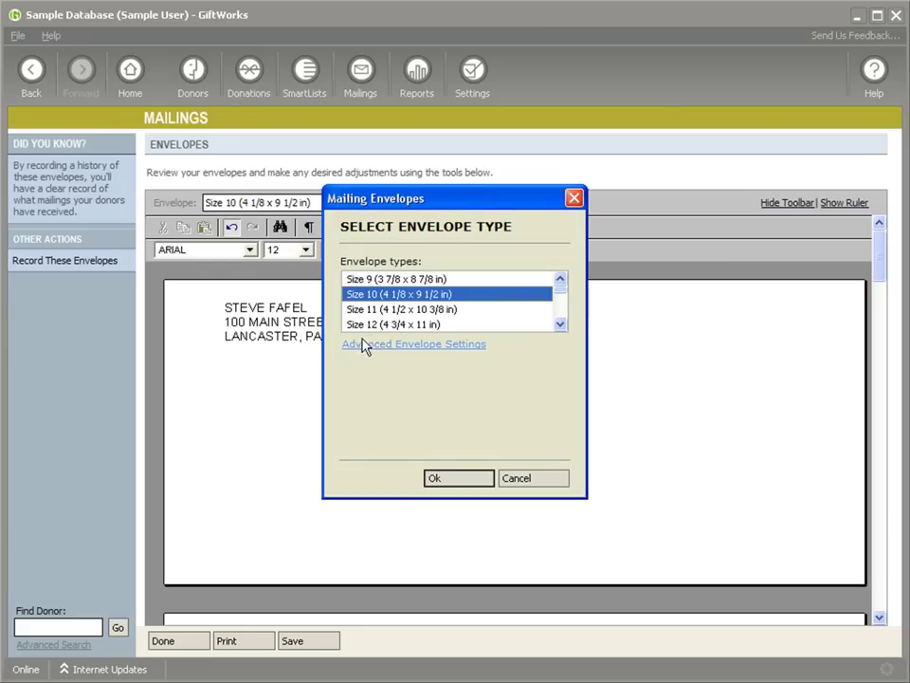
{"action": "left_click_drag", "start_coordinate": [432, 205], "coordinate": [735, 227]}
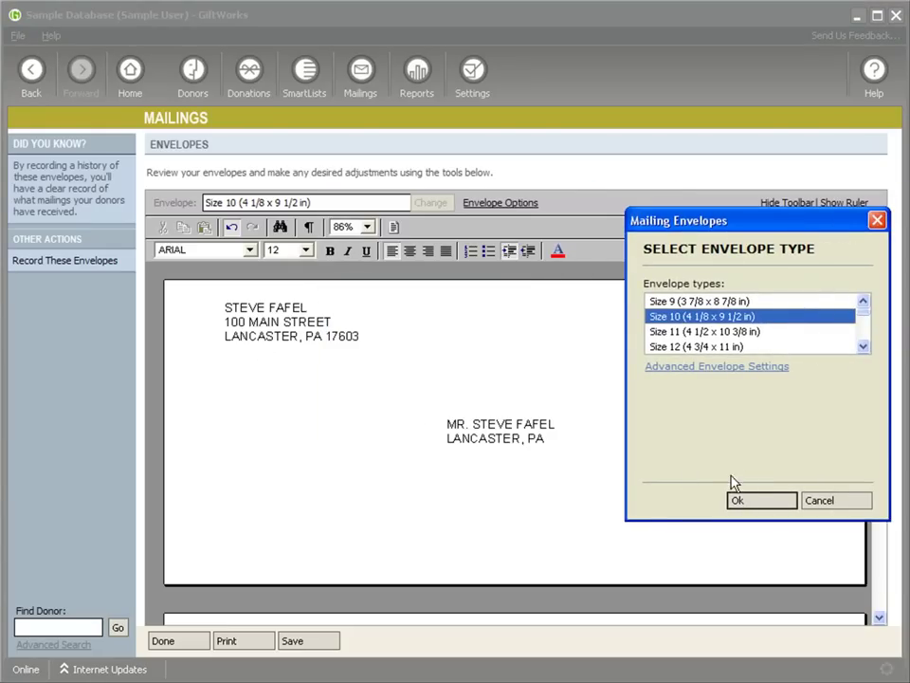
{"action": "left_click_drag", "start_coordinate": [742, 221], "coordinate": [435, 217]}
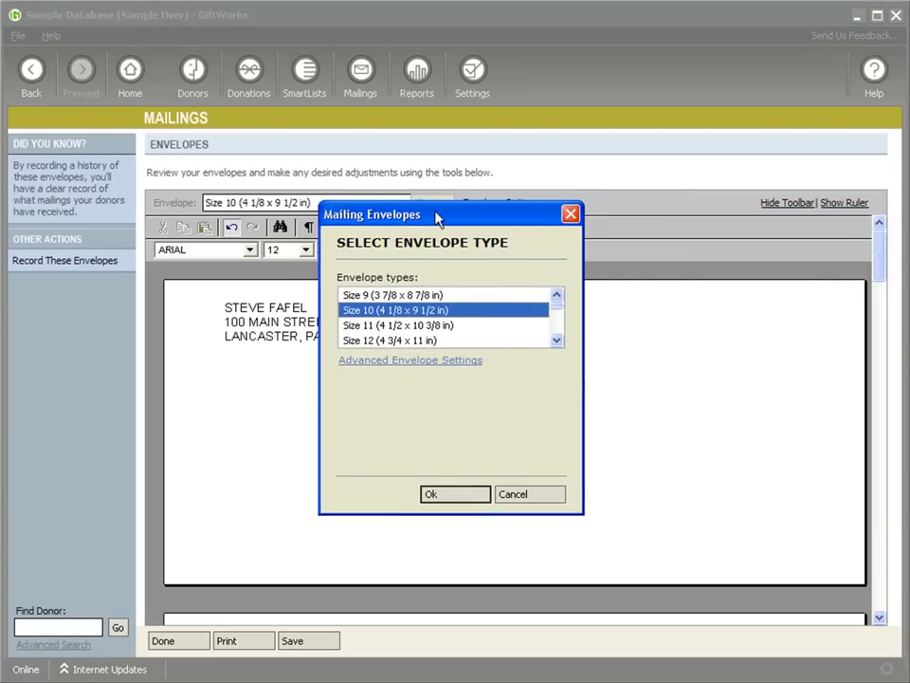
{"action": "left_click", "coordinate": [387, 367]}
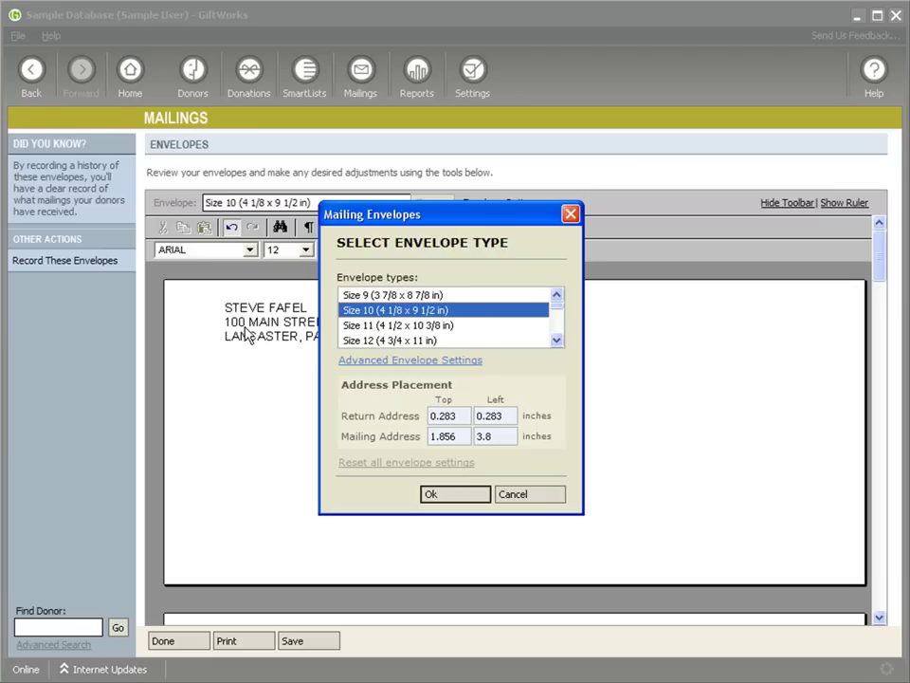
{"action": "left_click_drag", "start_coordinate": [383, 225], "coordinate": [671, 230]}
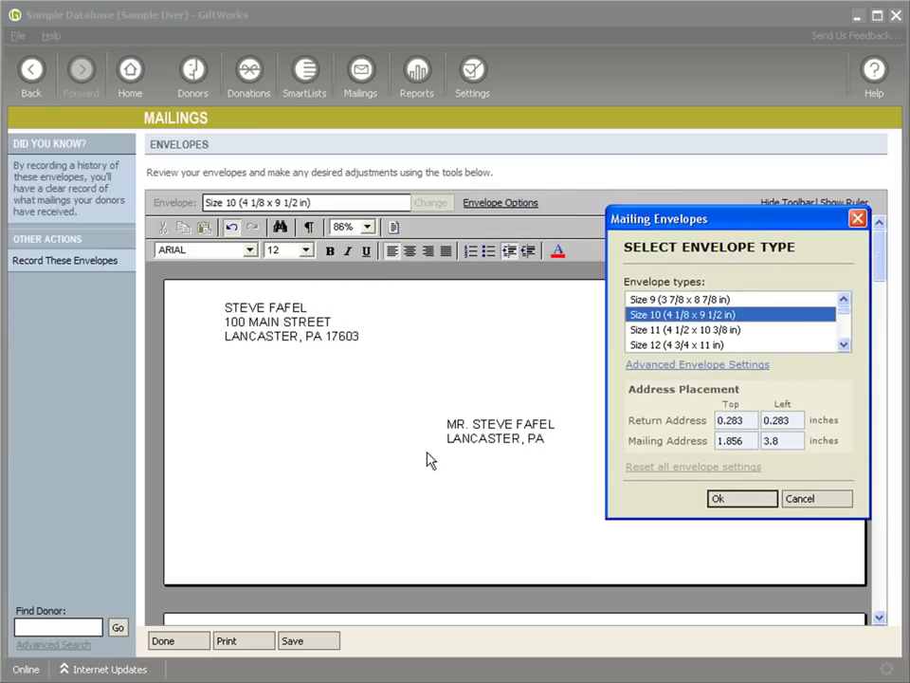
{"action": "left_click_drag", "start_coordinate": [752, 425], "coordinate": [703, 421]}
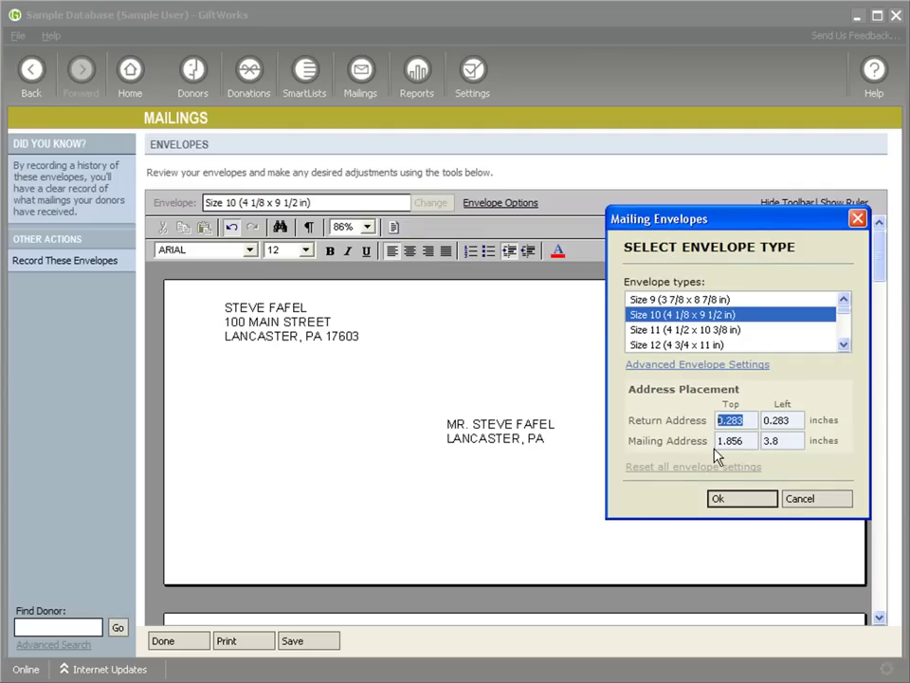
{"action": "left_click", "coordinate": [726, 420]}
{"action": "left_click", "coordinate": [744, 499]}
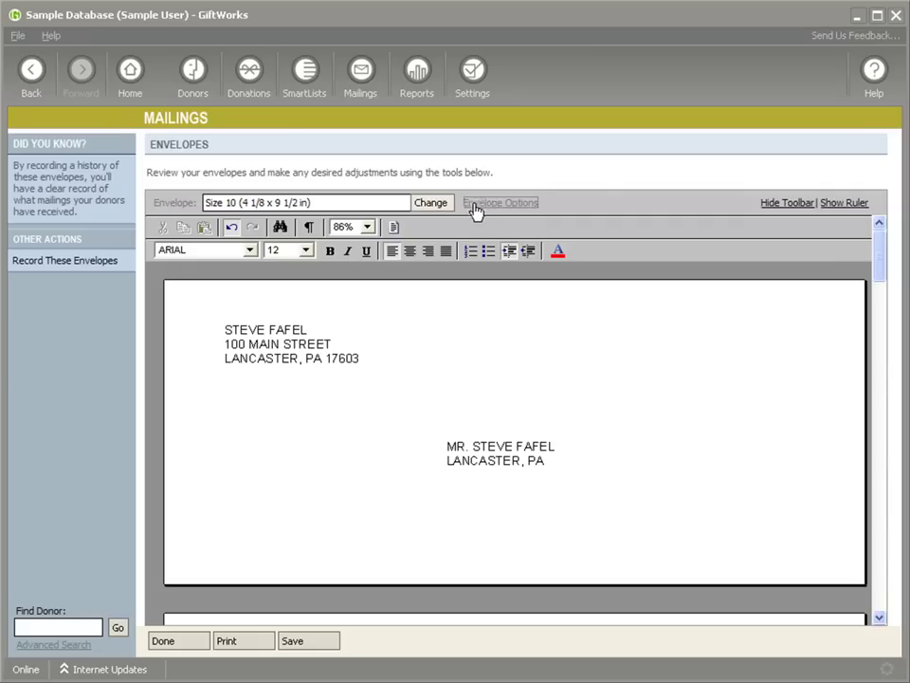
- Change the envelope's Mailing Address Left offset from 3.8 to 2.8 inches
{"action": "left_click", "coordinate": [434, 205]}
{"action": "left_click", "coordinate": [384, 344]}
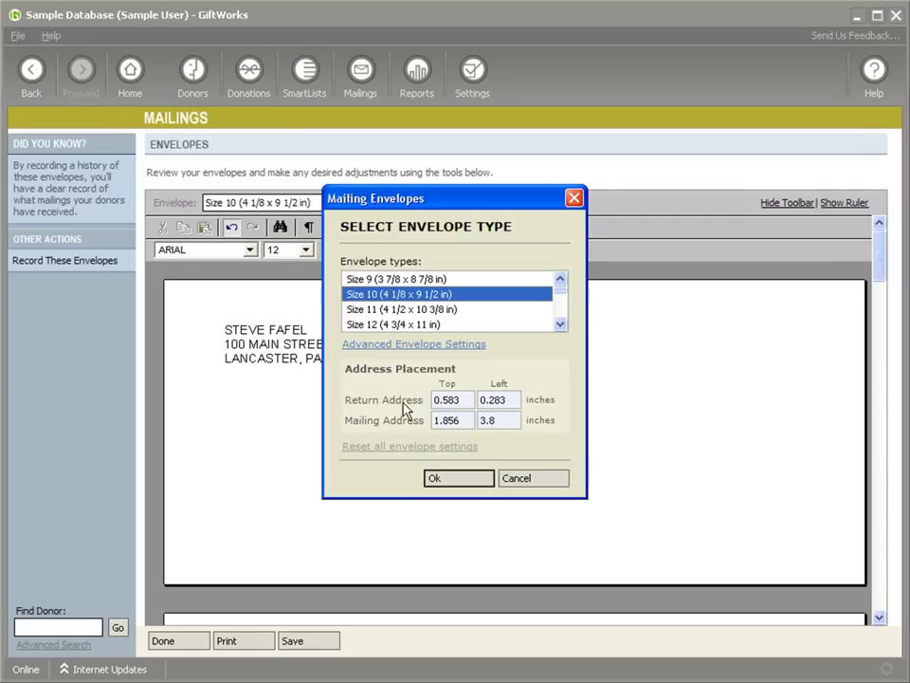
{"action": "left_click_drag", "start_coordinate": [488, 421], "coordinate": [481, 421]}
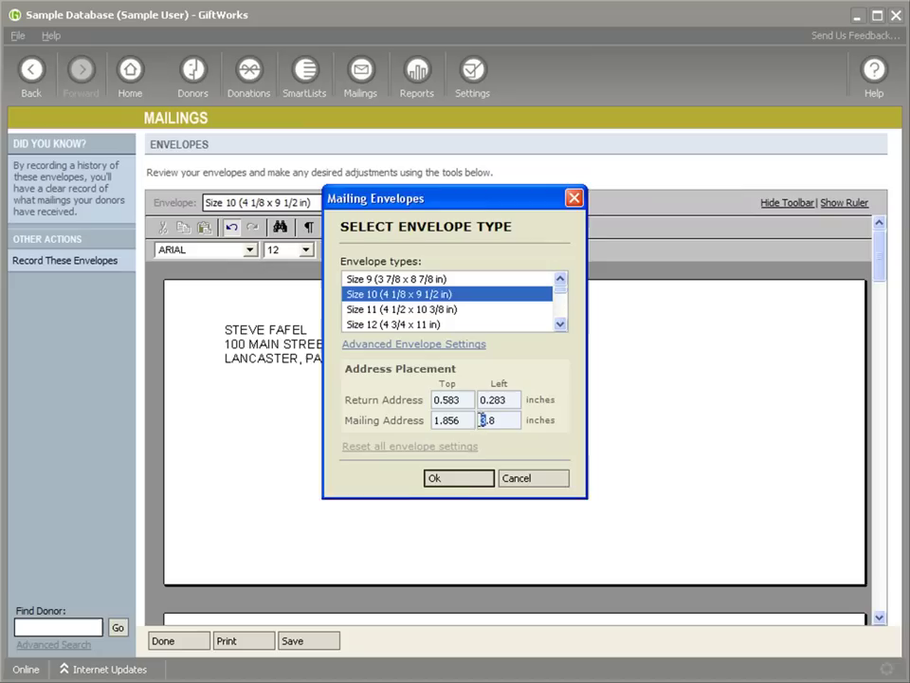
{"action": "left_click", "coordinate": [464, 481]}
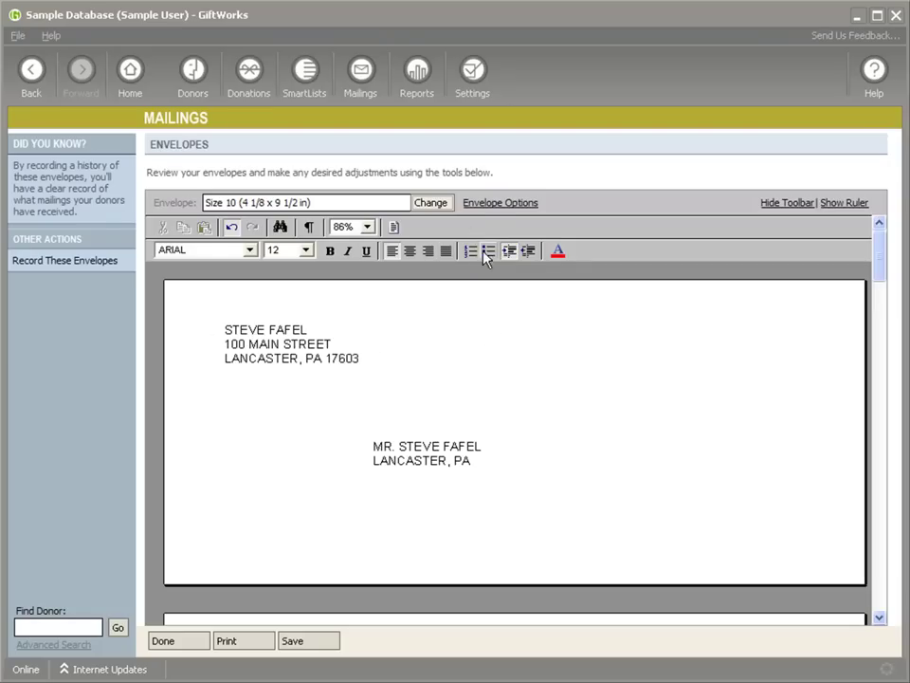
{"action": "left_click", "coordinate": [494, 203]}
{"action": "left_click", "coordinate": [510, 222]}
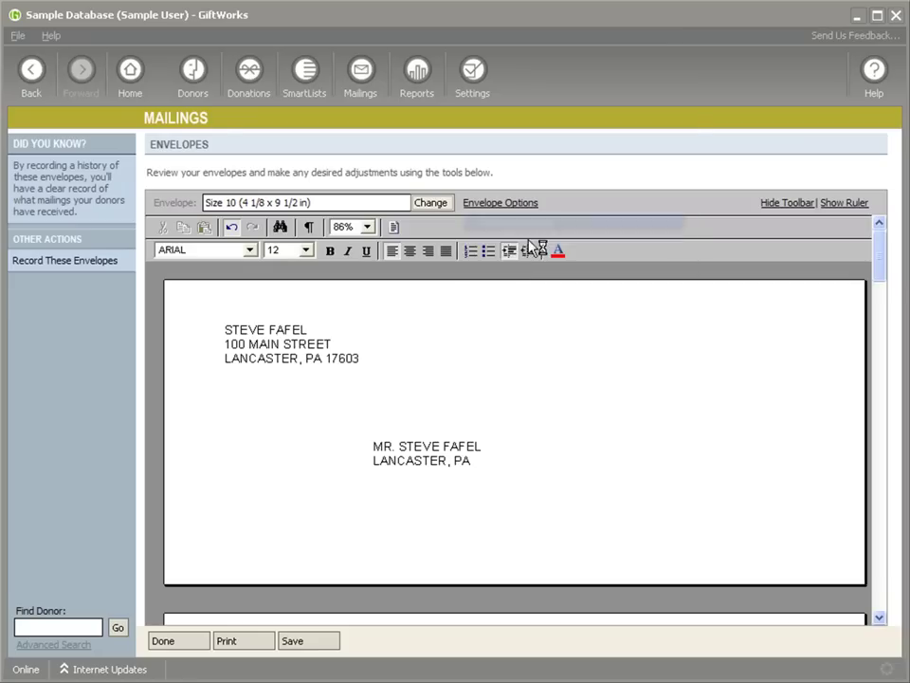
{"action": "left_click", "coordinate": [486, 242]}
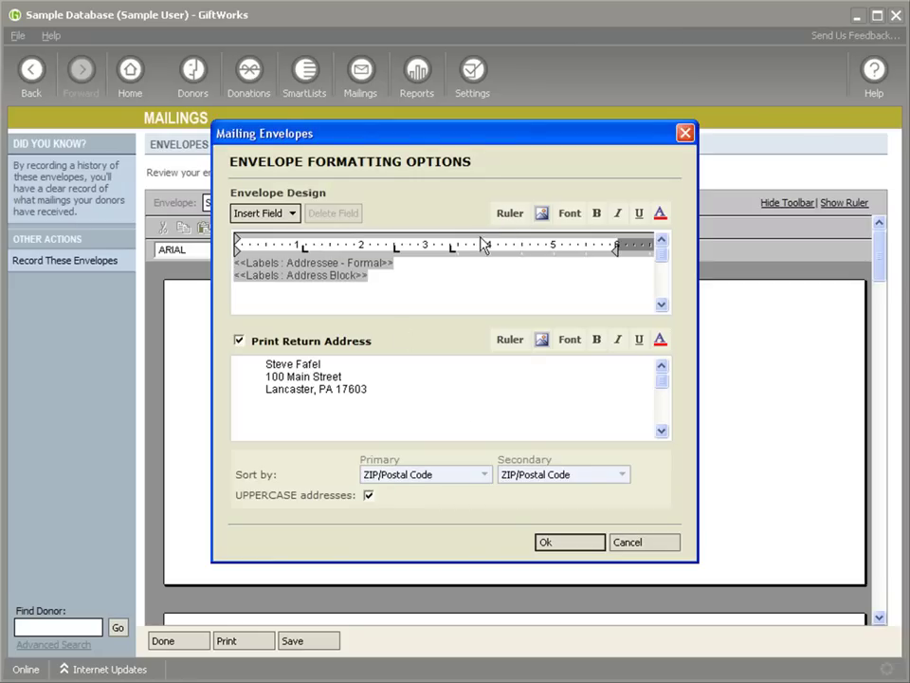
{"action": "left_click", "coordinate": [507, 341]}
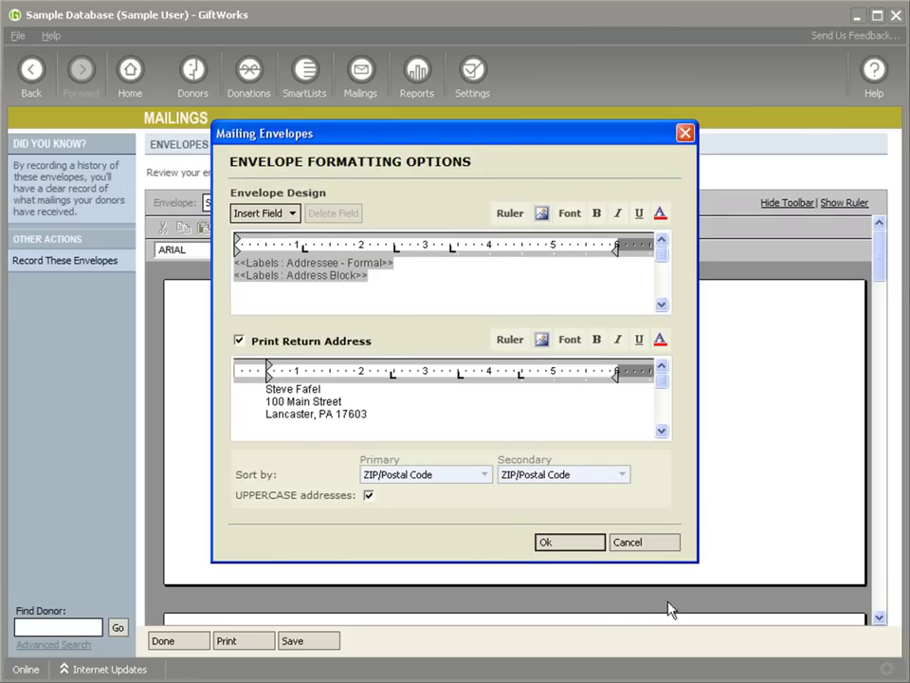
{"action": "left_click", "coordinate": [654, 544]}
{"action": "left_click", "coordinate": [429, 202]}
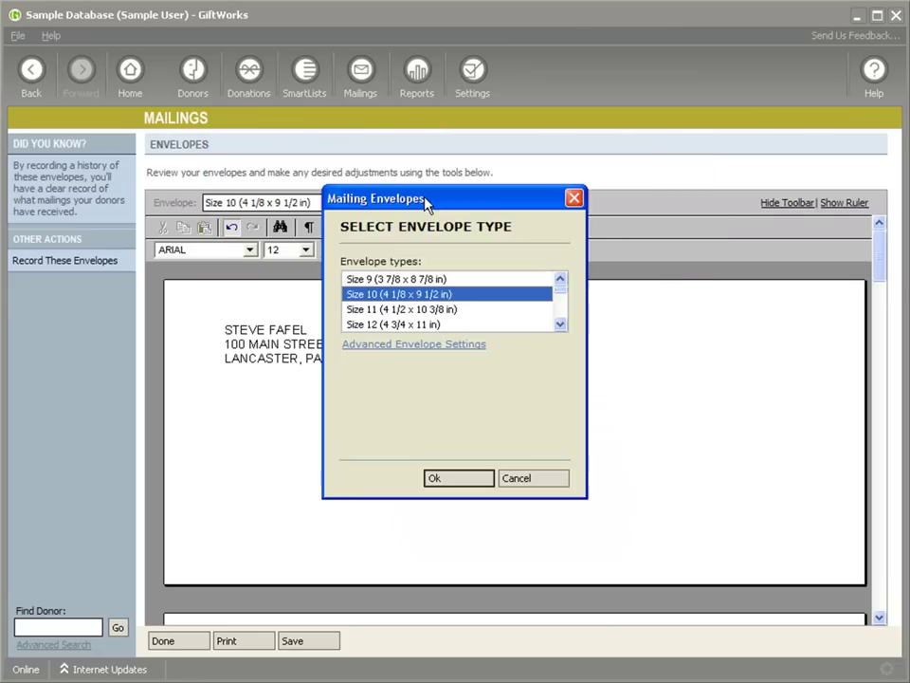
{"action": "left_click", "coordinate": [413, 347]}
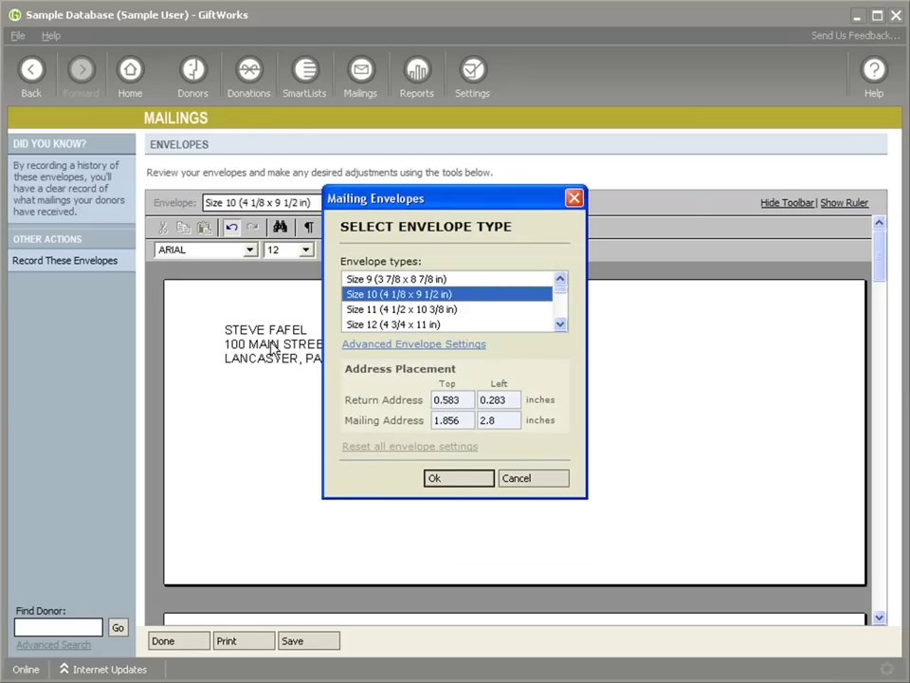
{"action": "left_click", "coordinate": [536, 479]}
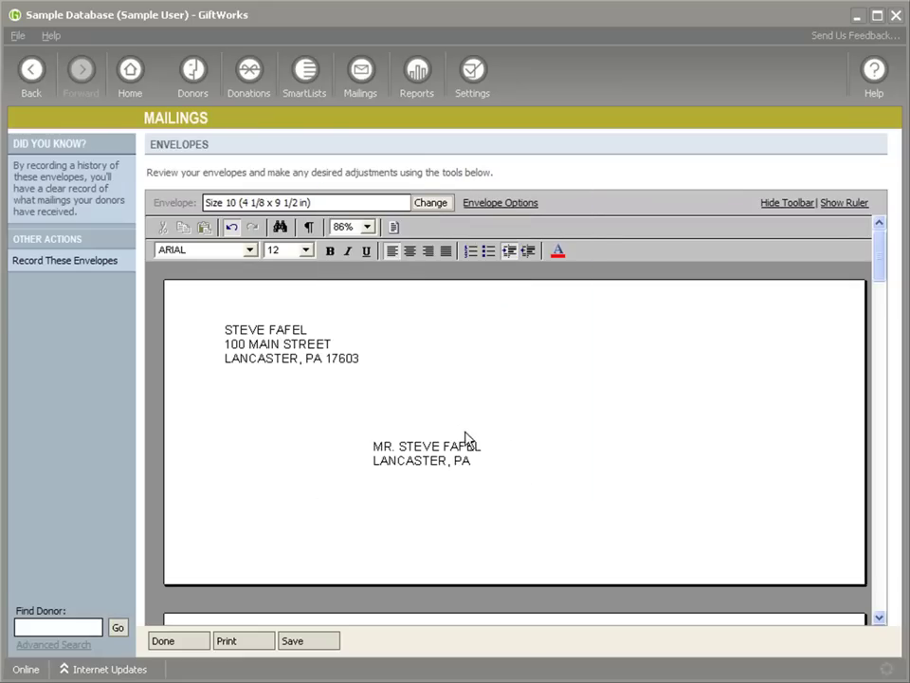
{"action": "left_click", "coordinate": [480, 206]}
{"action": "left_click", "coordinate": [500, 227]}
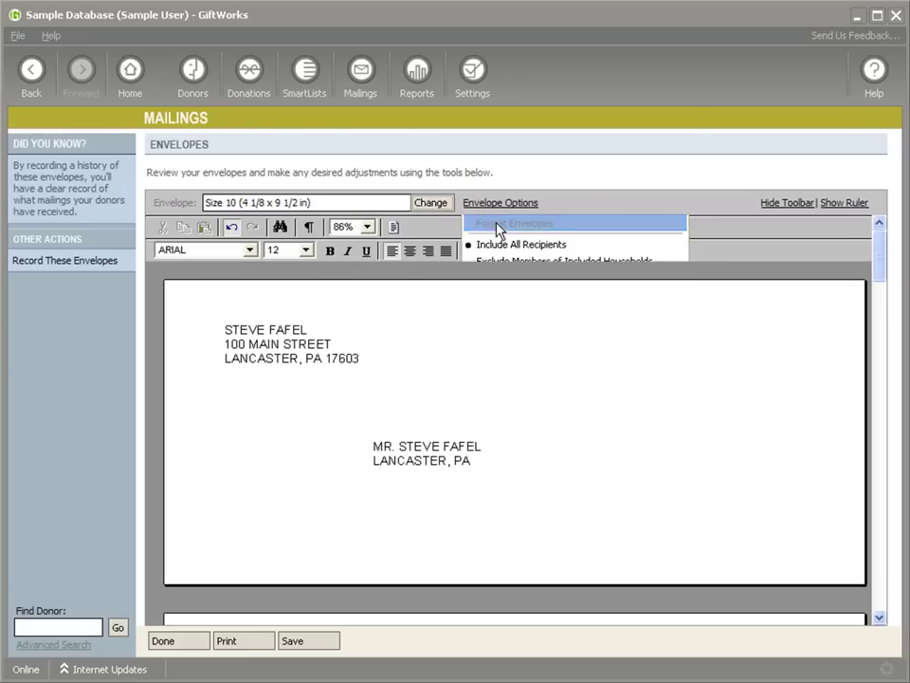
{"action": "left_click", "coordinate": [516, 214]}
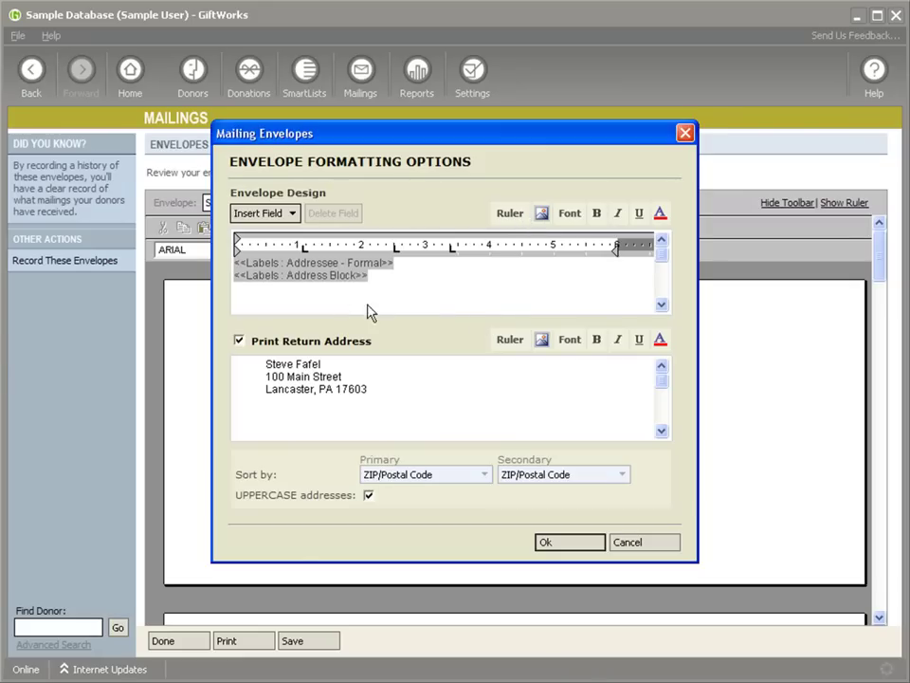
{"action": "left_click", "coordinate": [625, 544]}
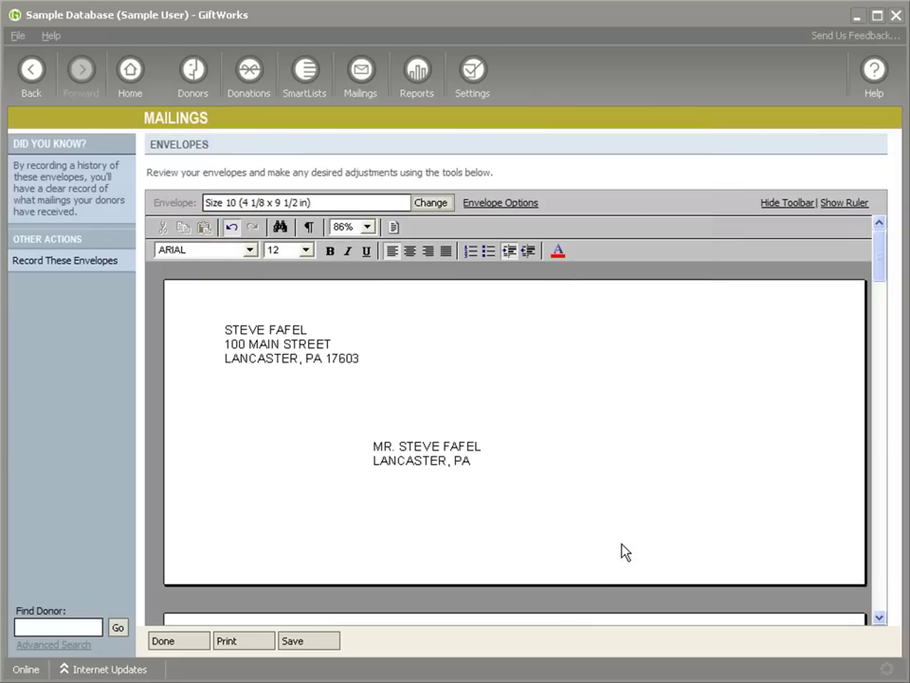